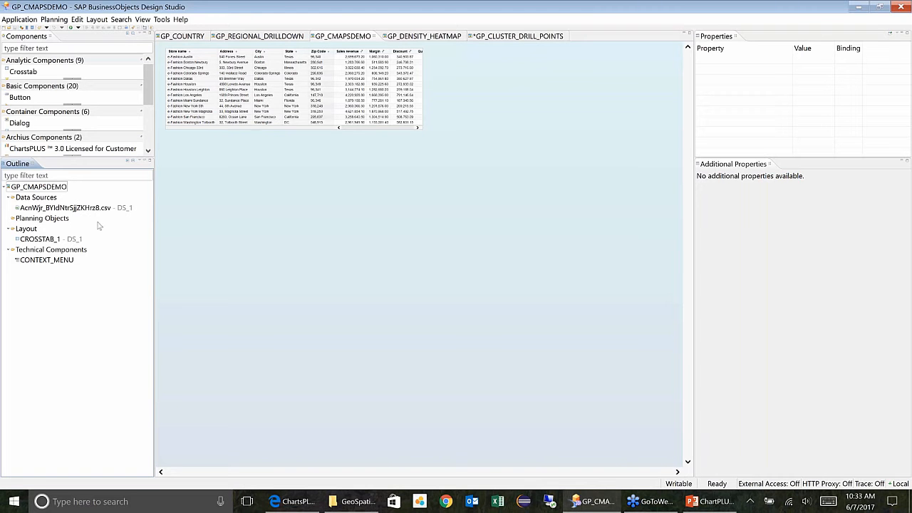
click(161, 19)
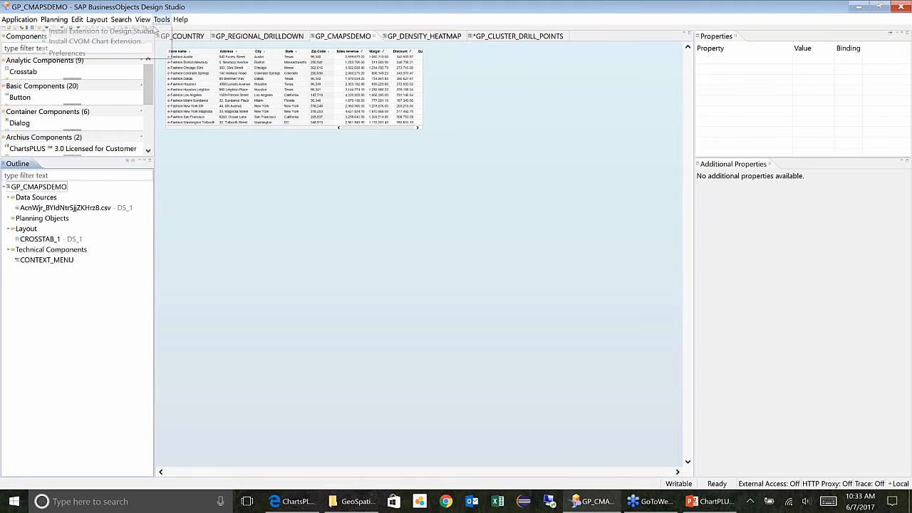
click(154, 32)
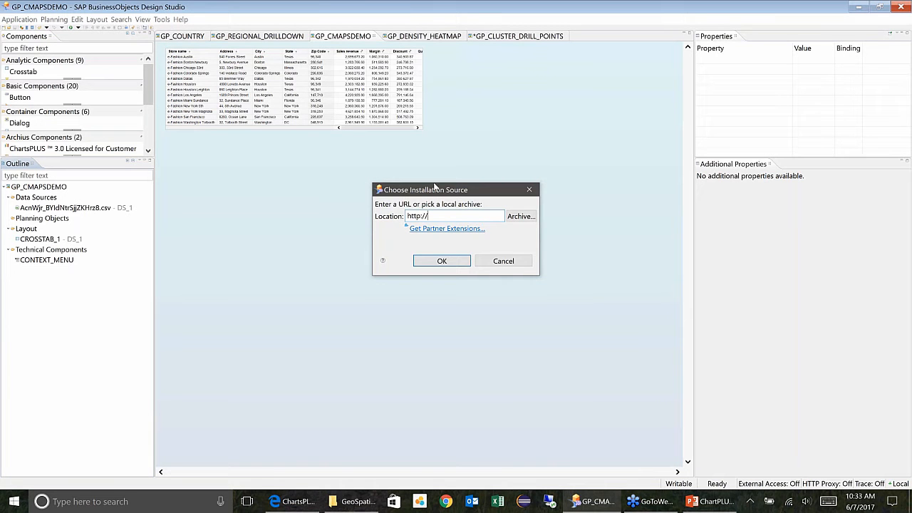
click(520, 265)
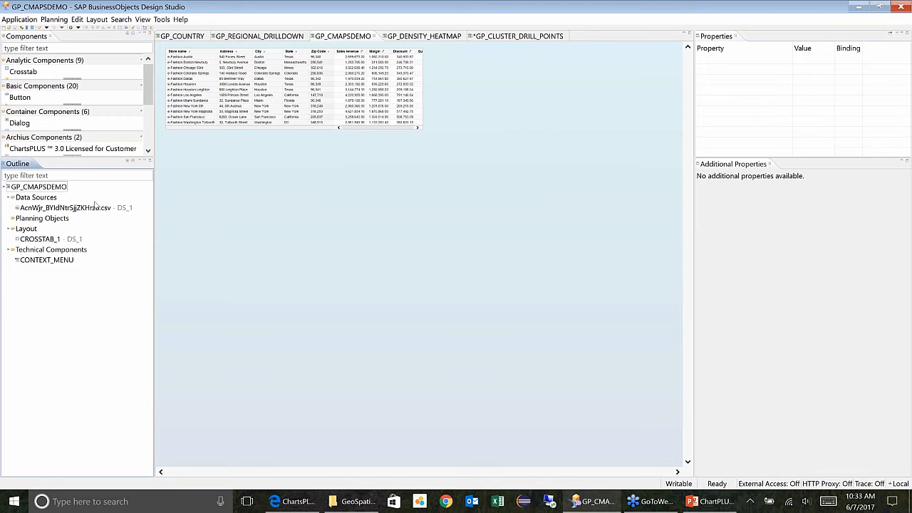
Step: Add a GeospatialPLUS component to the canvas below the crosstab and enlarge it to fill most of the free area
click(77, 155)
scroll(77, 150, down, 1)
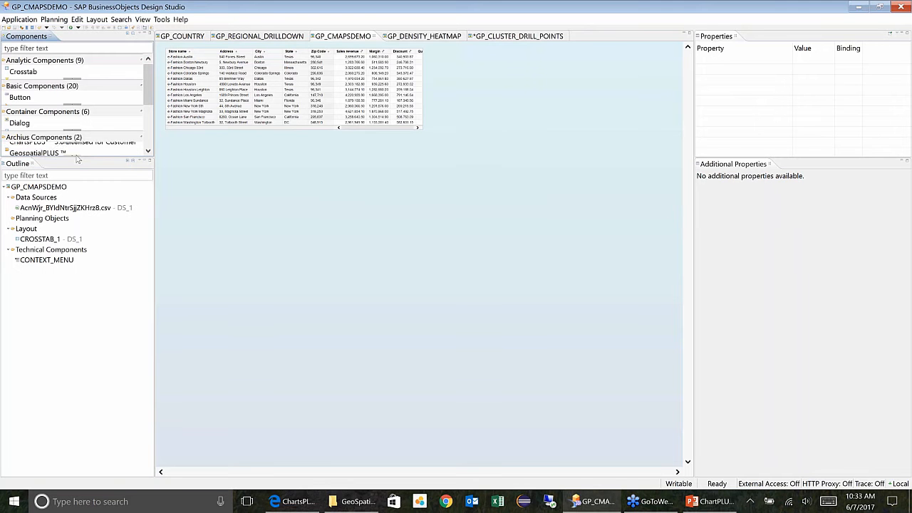
click(76, 155)
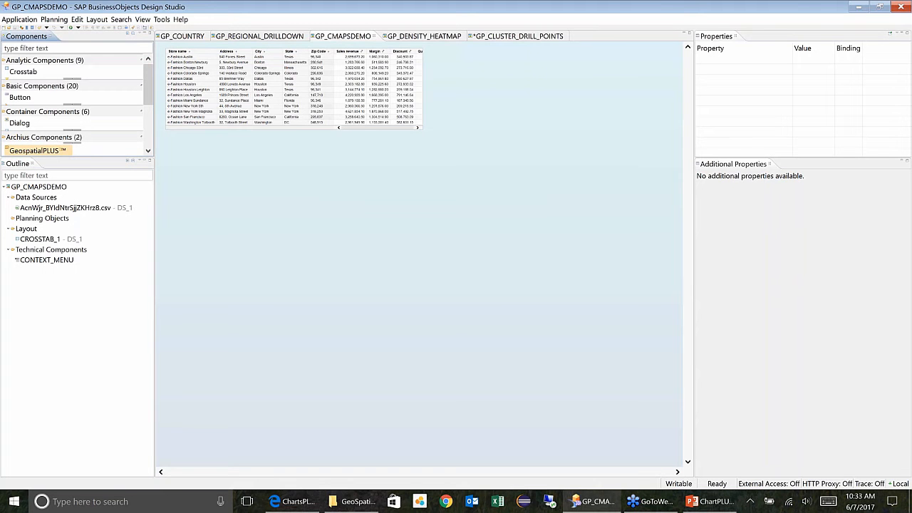
drag(37, 150, 243, 223)
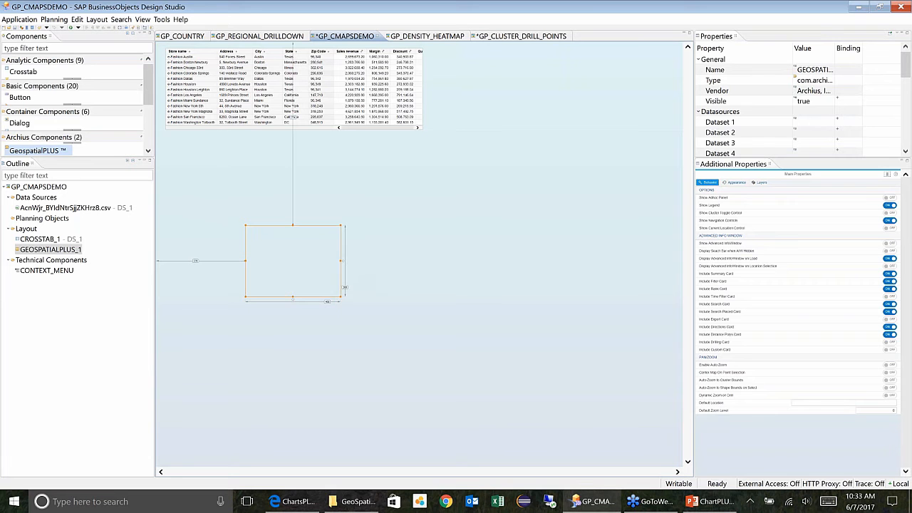
drag(340, 297, 645, 445)
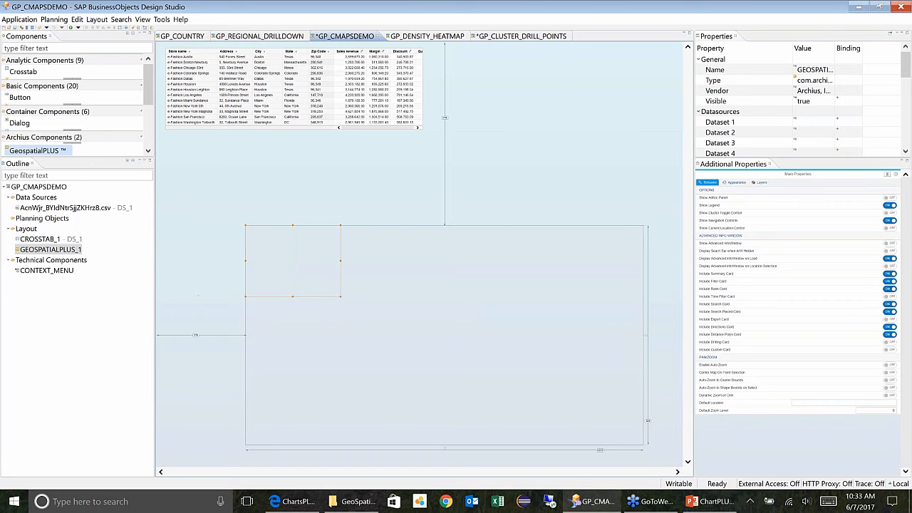
Step: Reload the application to render the map and move the map up and left, closer to the crosstab
click(776, 125)
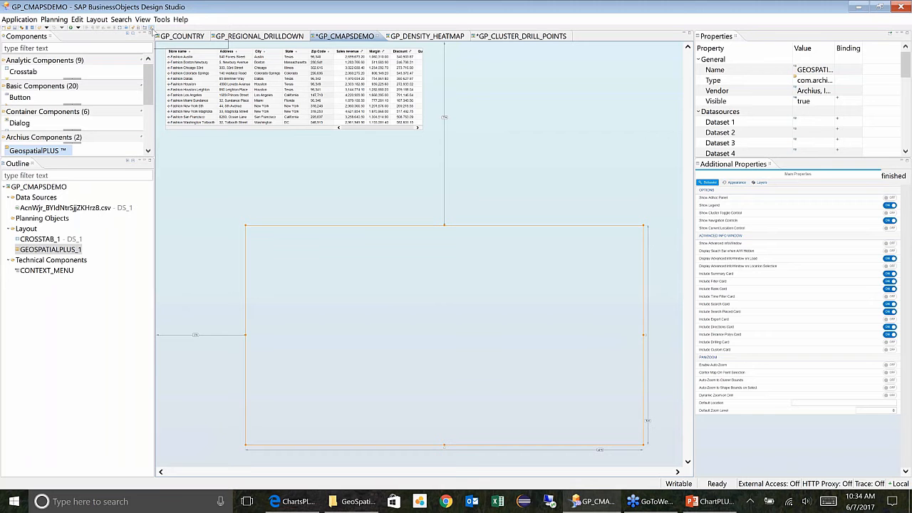
click(151, 29)
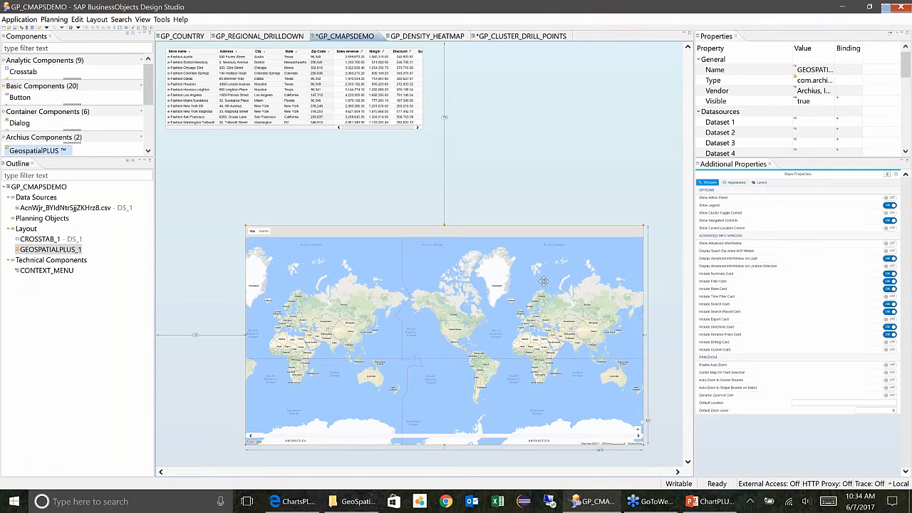
drag(521, 267, 469, 193)
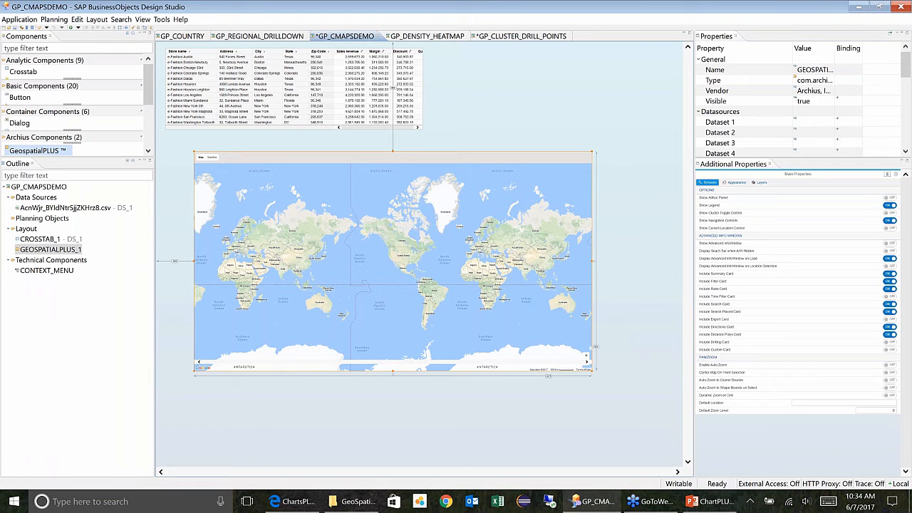
Step: Bind the map's Dataset 1 and assign DS_1 as its data source
click(840, 122)
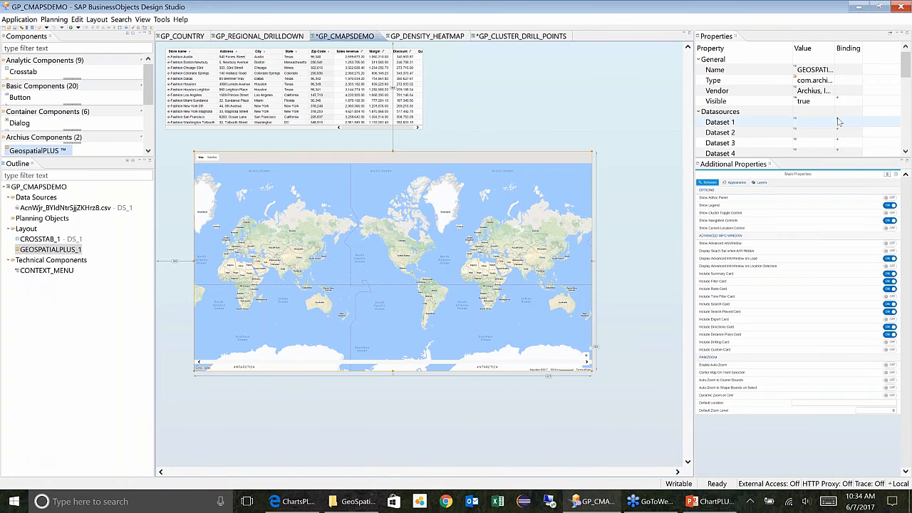
click(704, 123)
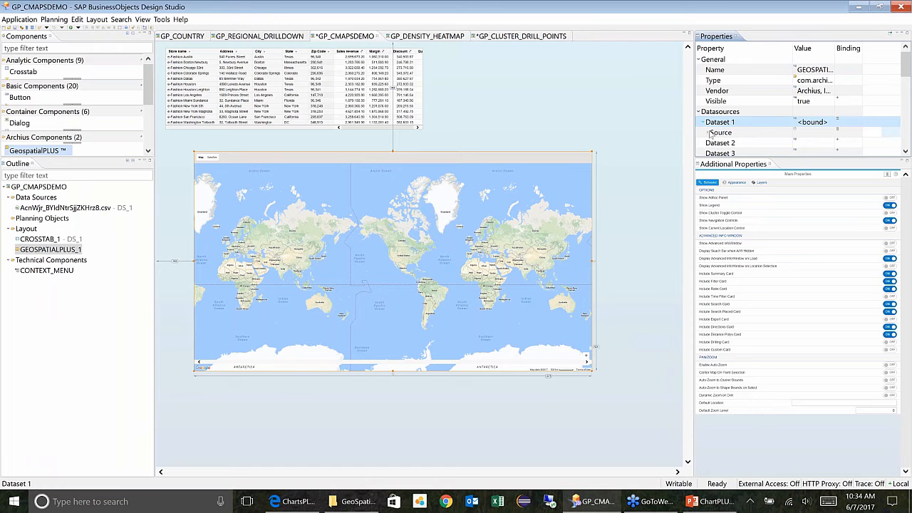
click(708, 132)
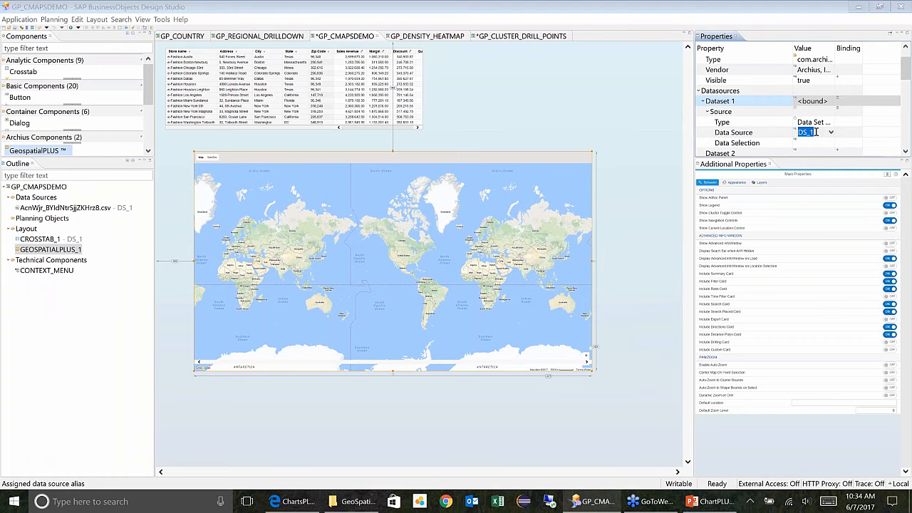
click(830, 133)
click(823, 144)
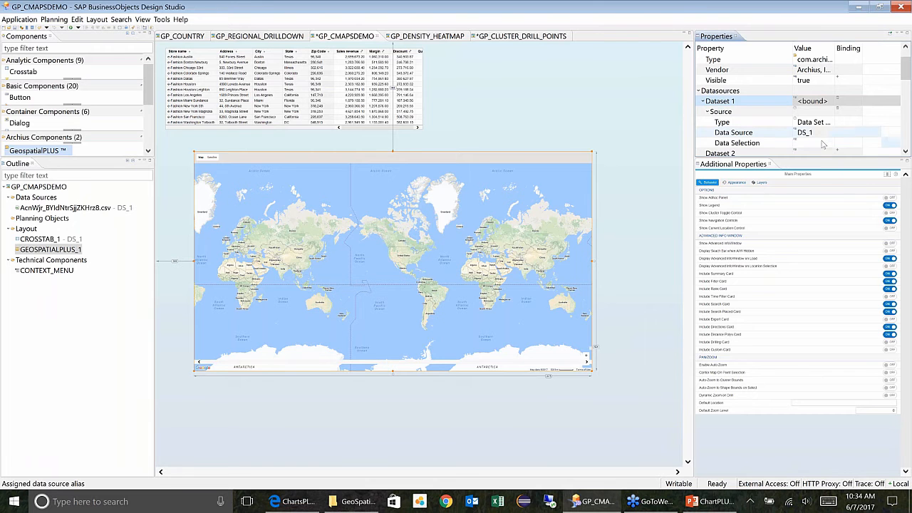
Step: Set Dataset 1's data selection to the Sales revenue column
click(823, 143)
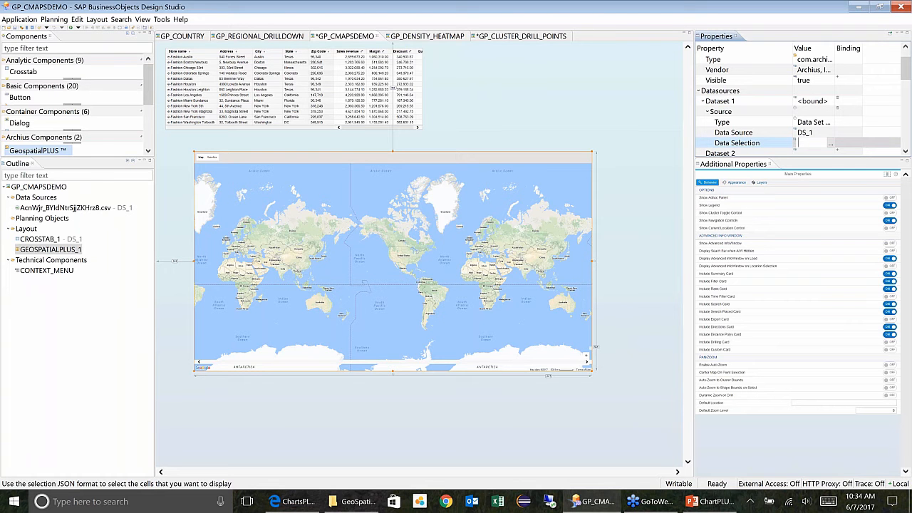
click(830, 143)
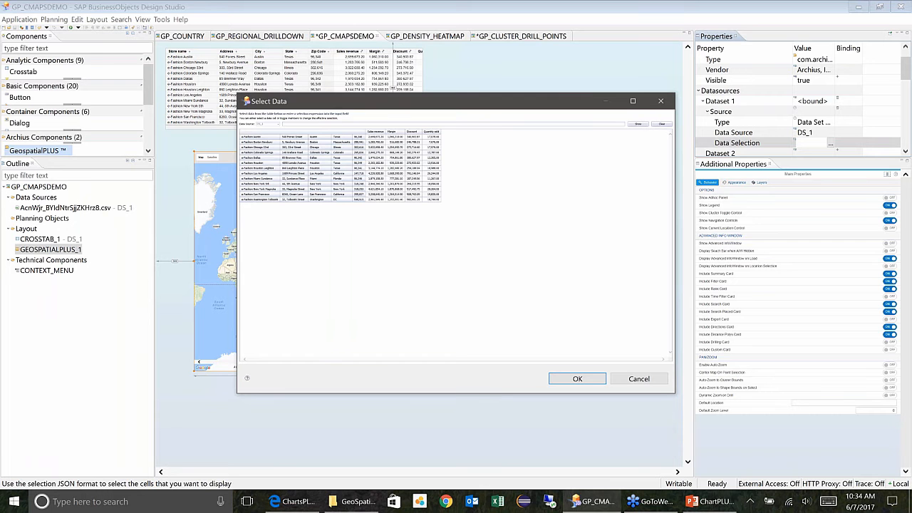
click(376, 132)
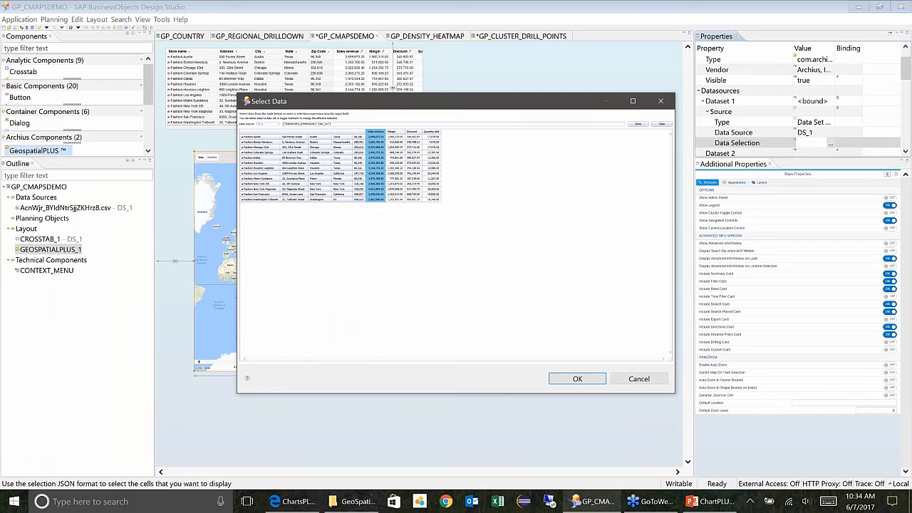
click(578, 379)
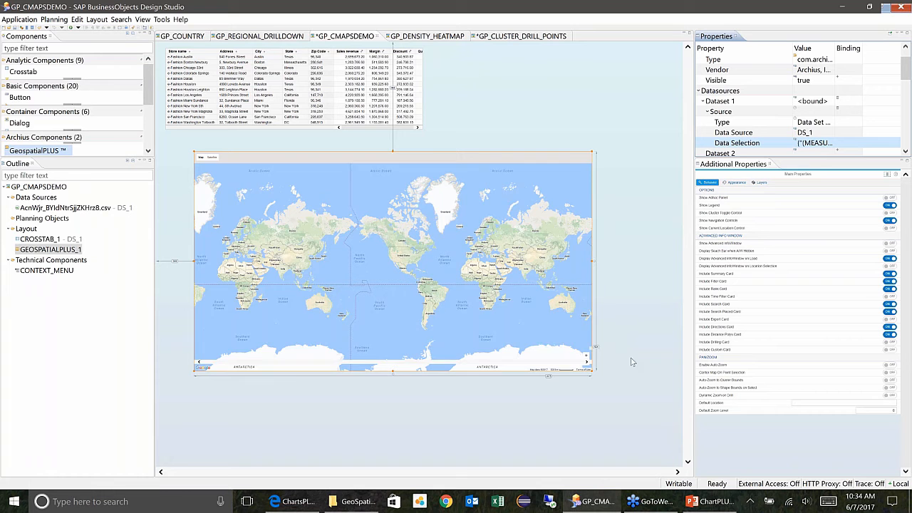
Step: Reload the application and add a Points data layer to the map
click(766, 454)
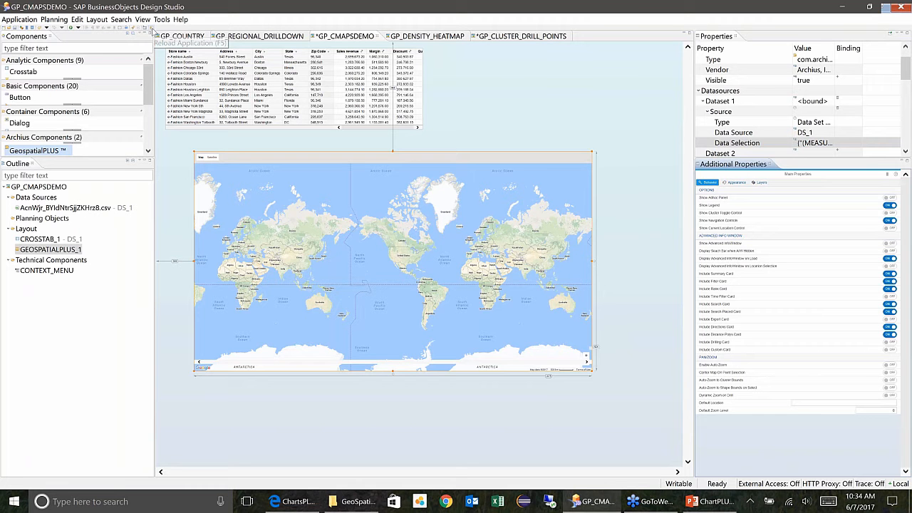
click(151, 30)
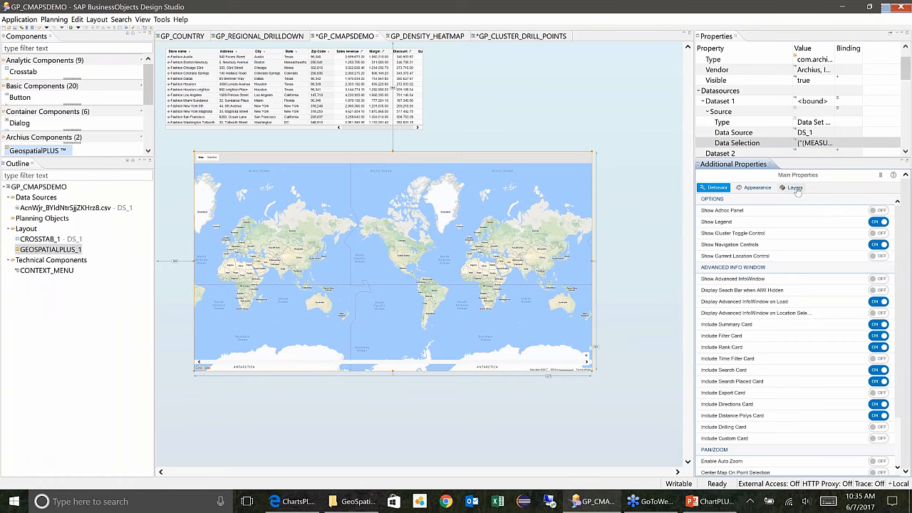
click(793, 188)
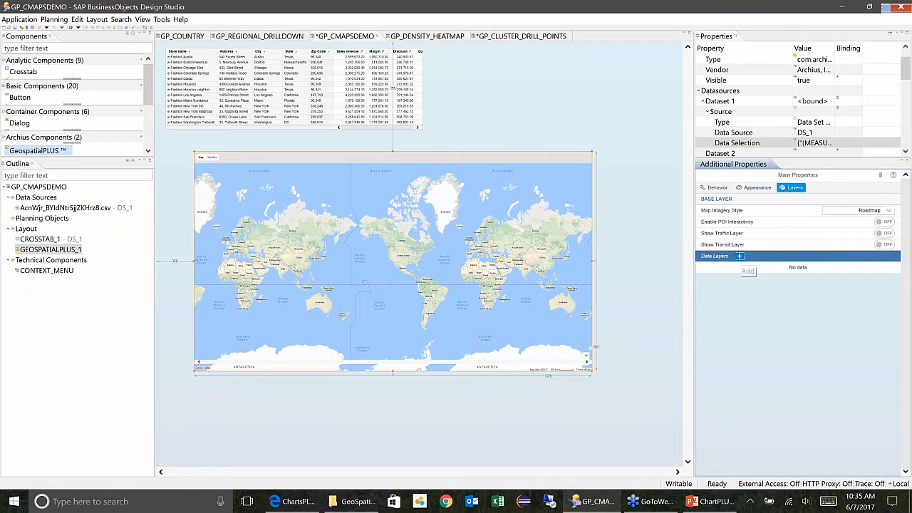
click(739, 256)
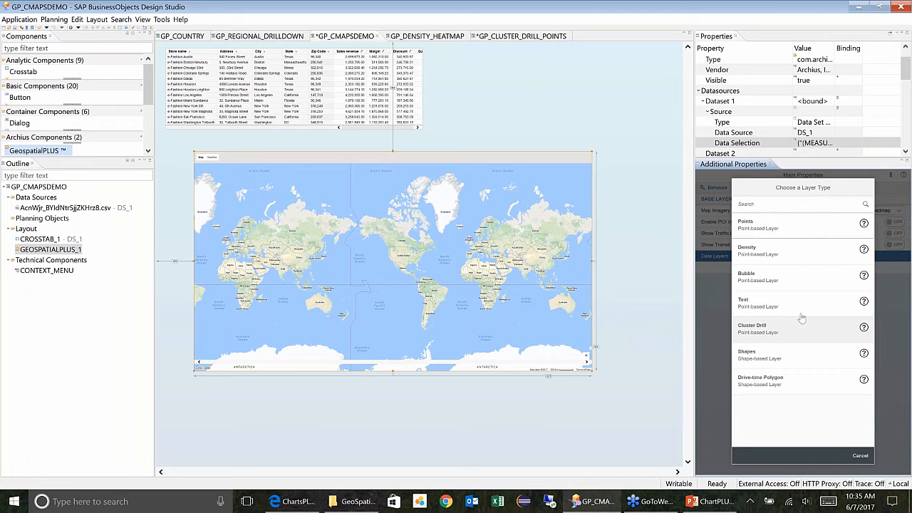
click(801, 233)
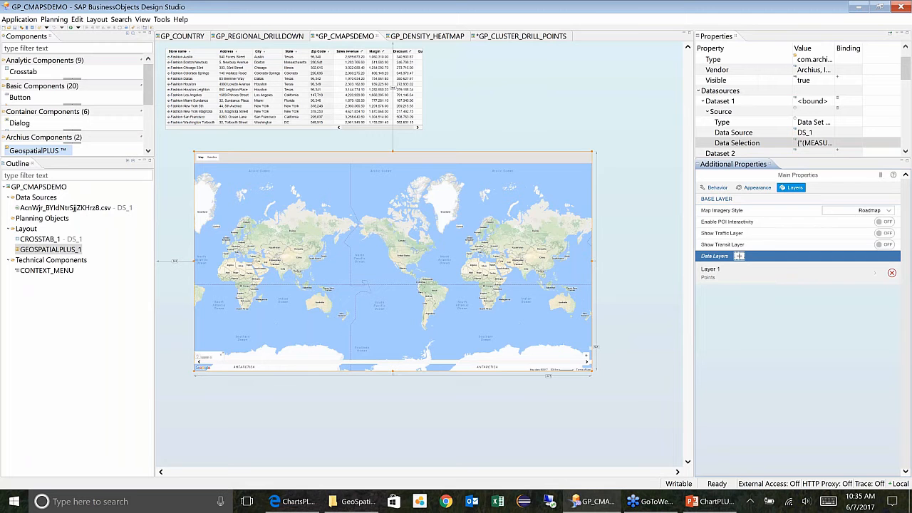
Step: In the settings of Layer 1, choose Dataset 1 as the dataset and Sales revenue as the value field
click(806, 274)
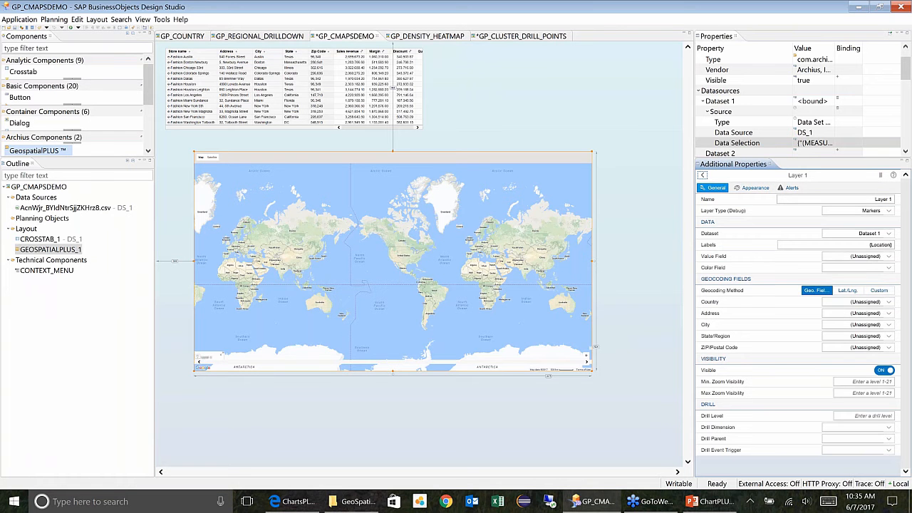
click(889, 235)
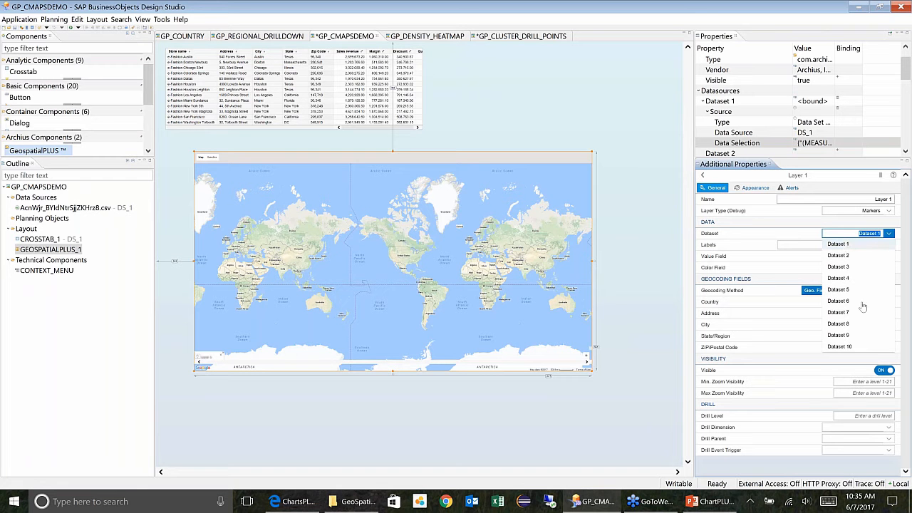
click(839, 244)
key(Tab)
key(Tab)
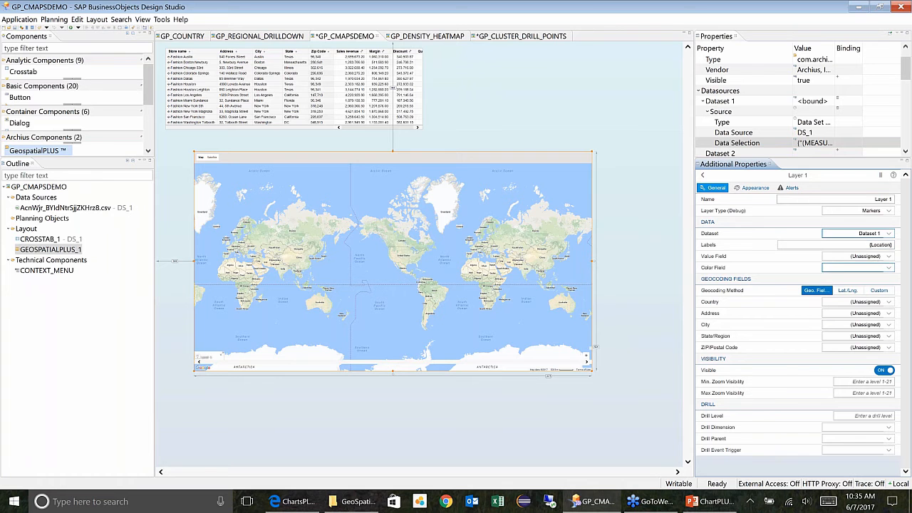
click(889, 257)
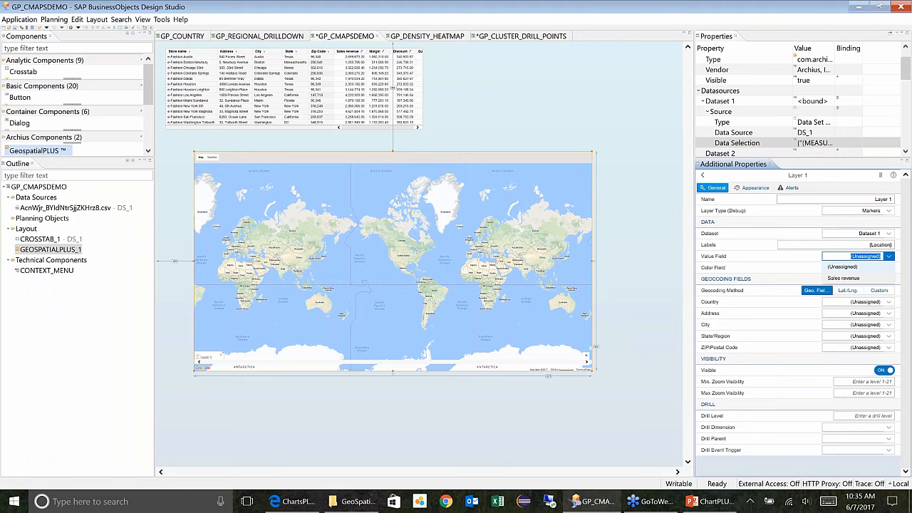
click(844, 278)
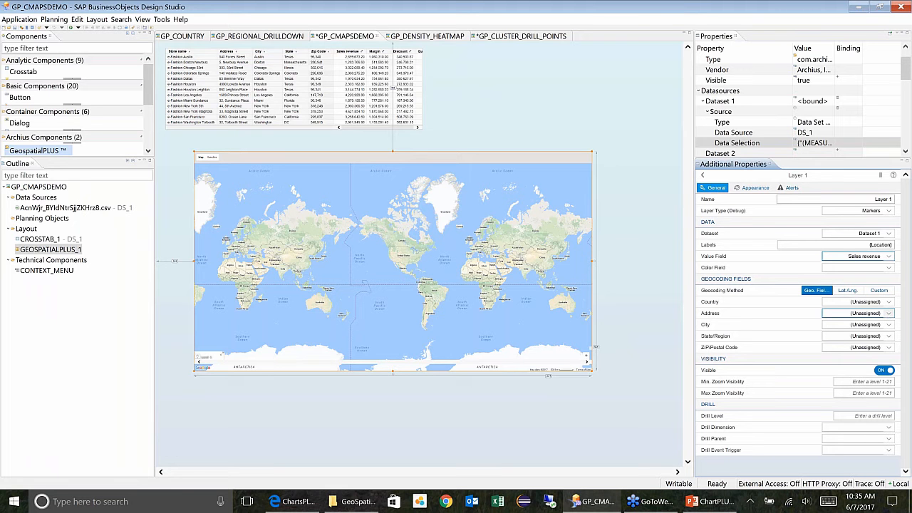
Step: Assign Layer 1's geocoding fields: Address to Address, City to City and State to State/Region
click(889, 314)
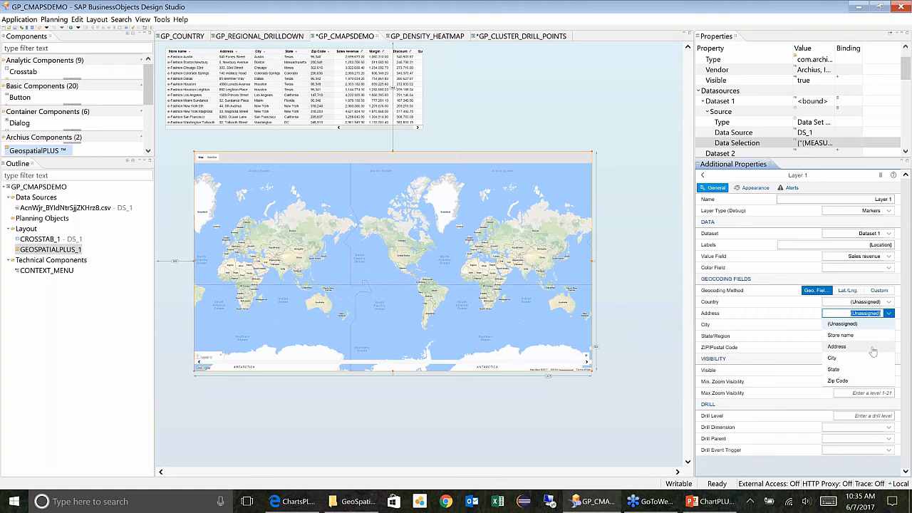
click(837, 347)
click(877, 325)
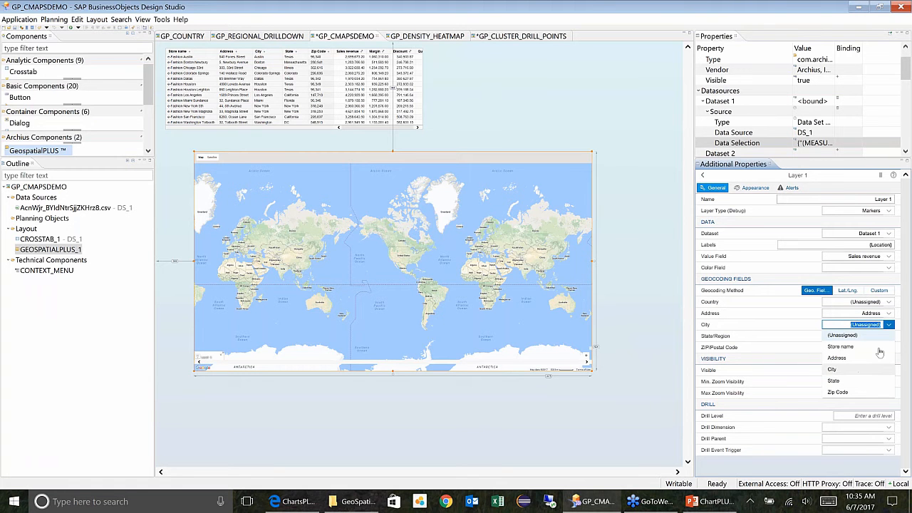
click(877, 370)
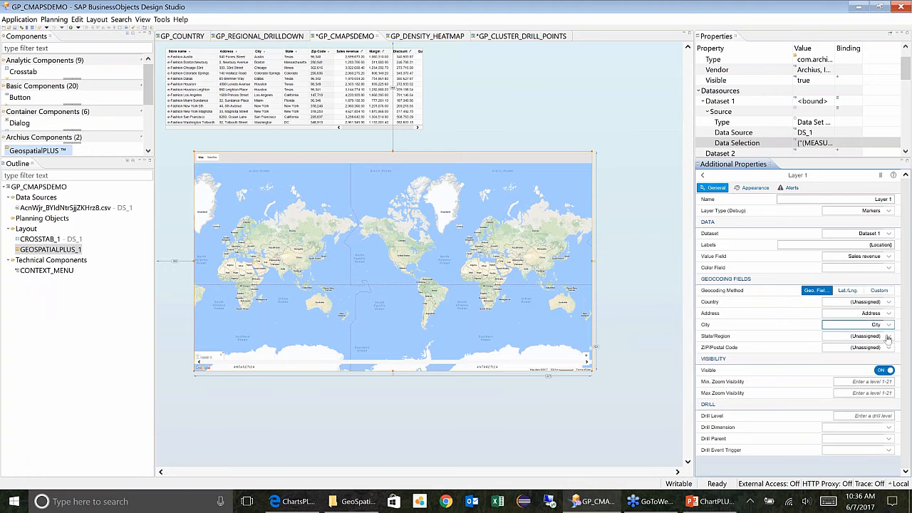
click(889, 337)
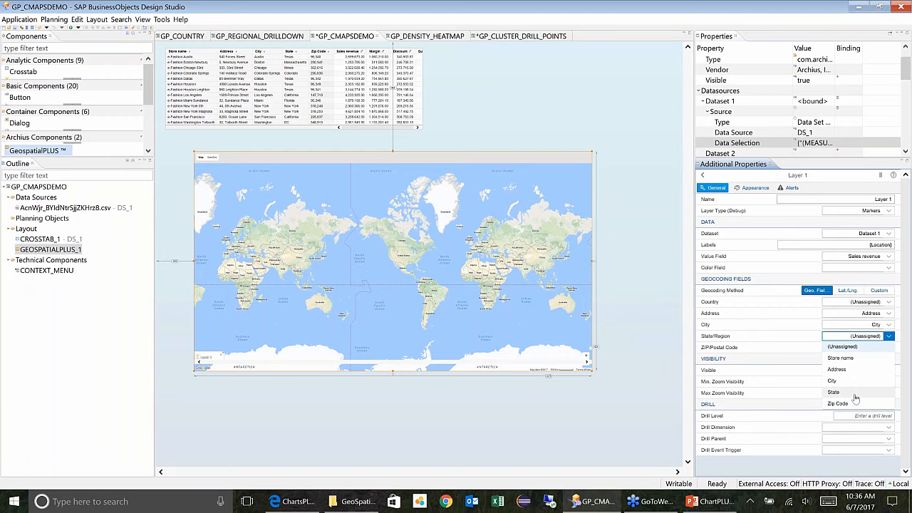
click(855, 394)
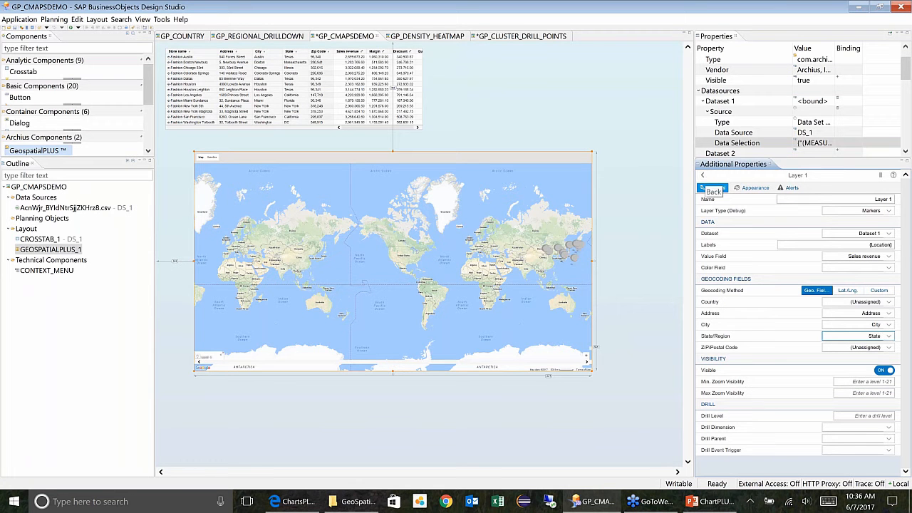
Step: Return to the map's main behavior properties and enable Auto Zoom
click(701, 176)
click(715, 189)
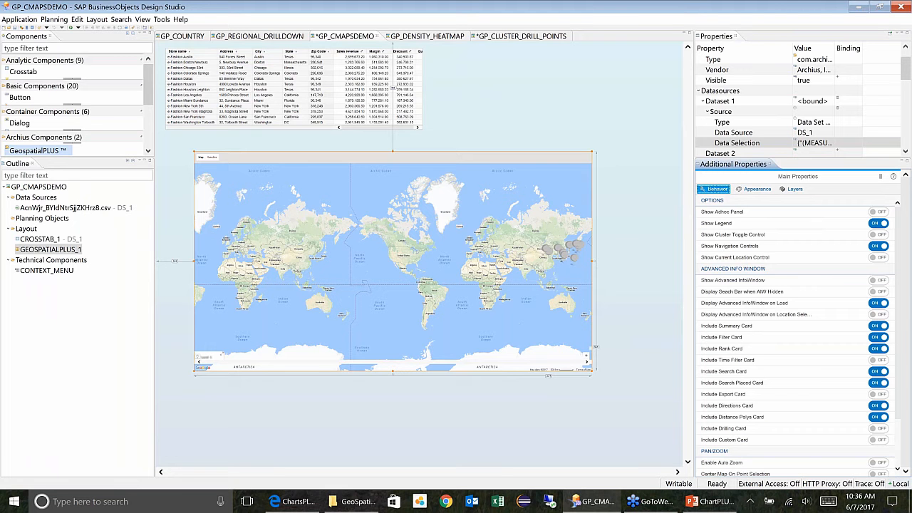
click(879, 463)
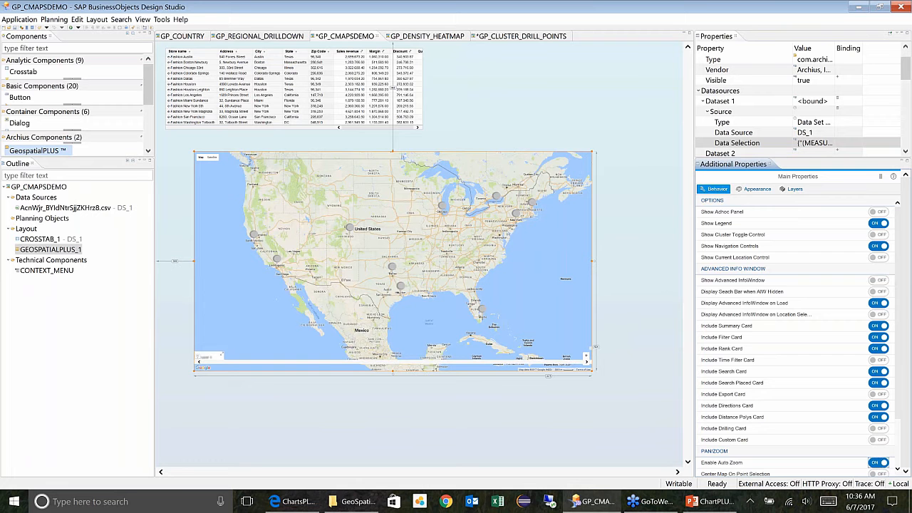
Step: Set the base layer's map imagery style to Blue Water and run GP_CMAPSDEMO locally in the browser
click(792, 189)
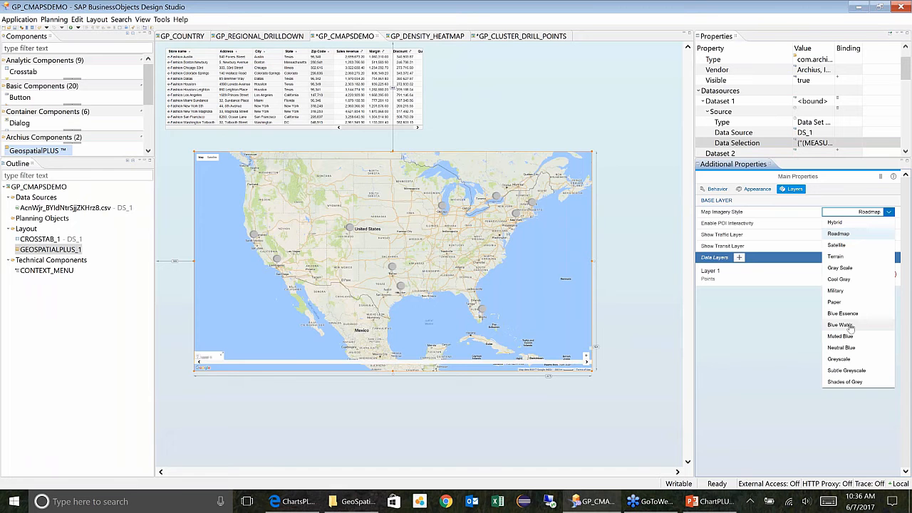
click(841, 325)
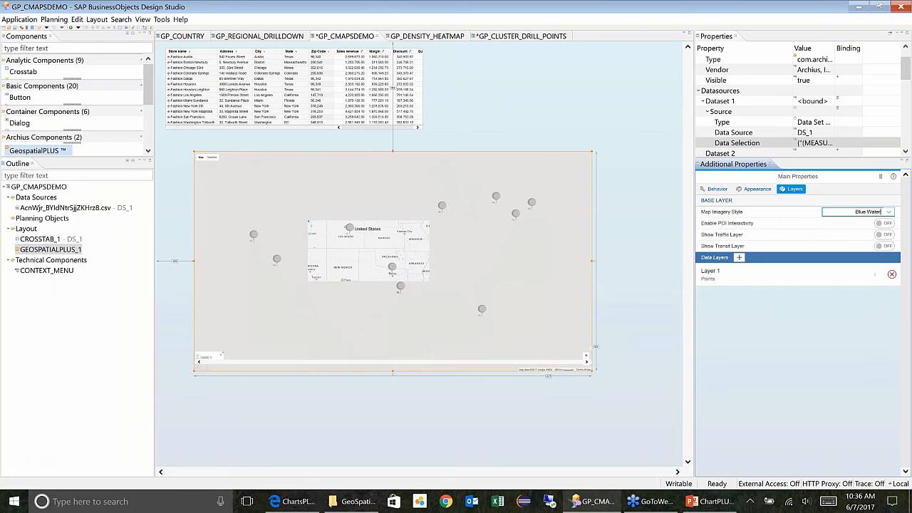
click(71, 27)
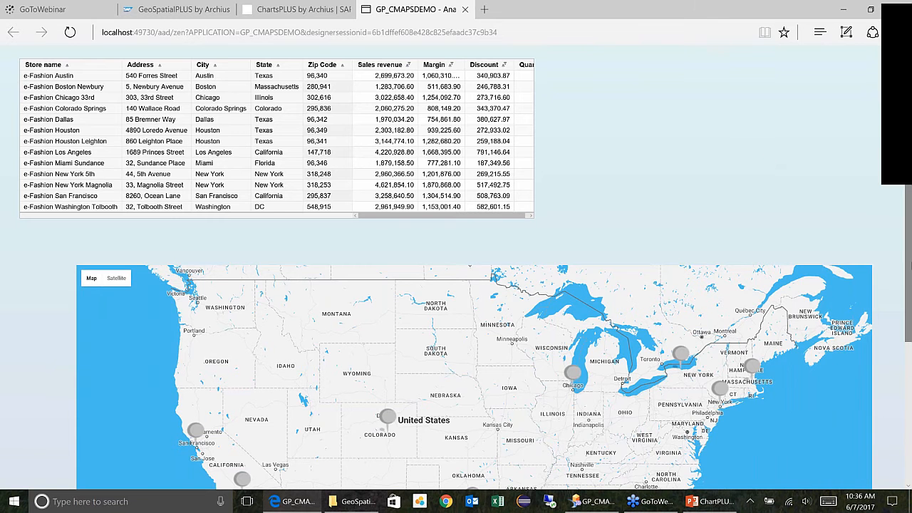
Step: Check the info window of the New York store point on the running map and close it
scroll(910, 264, down, 1)
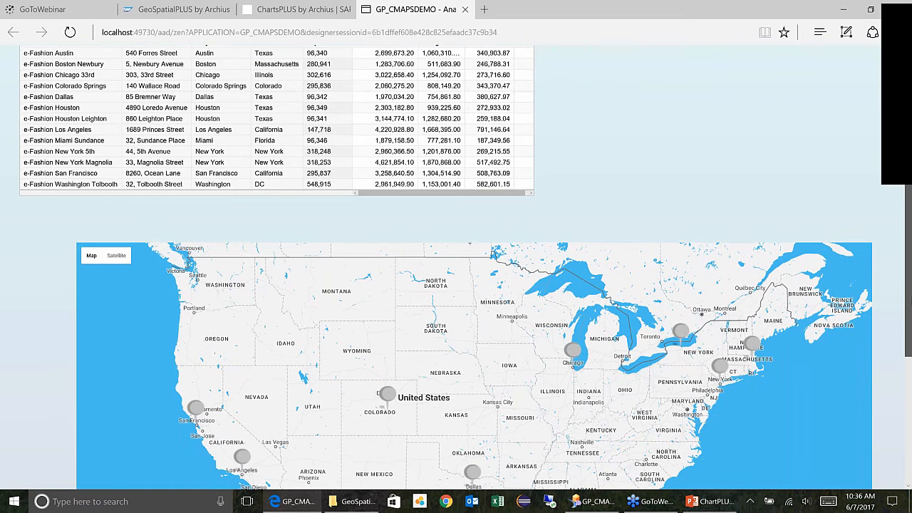
scroll(910, 285, down, 3)
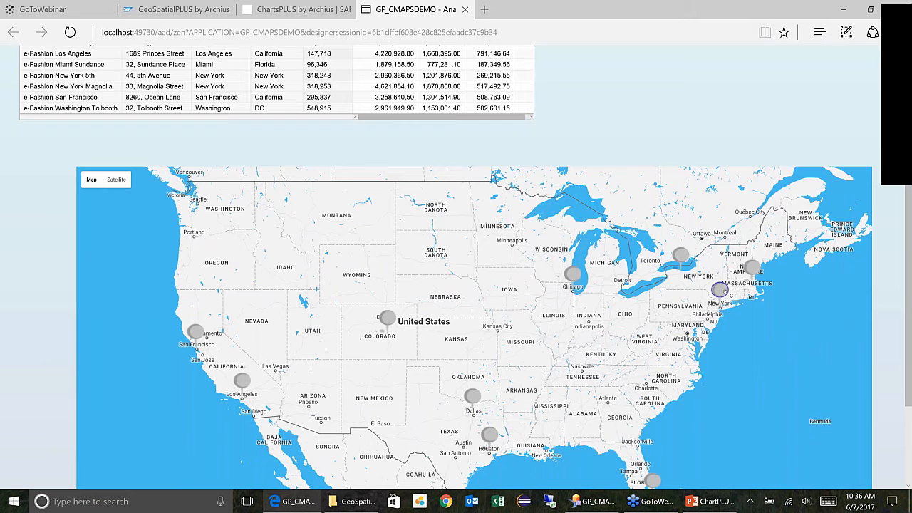
click(720, 290)
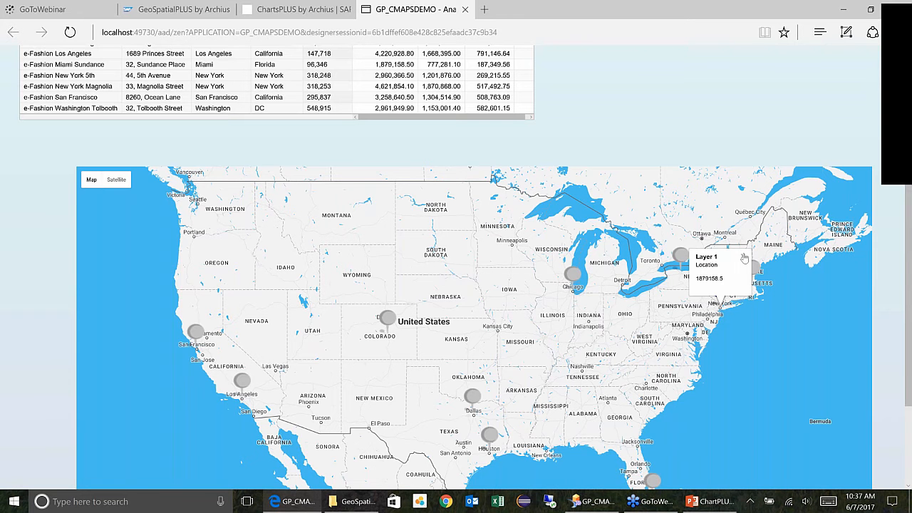
click(744, 257)
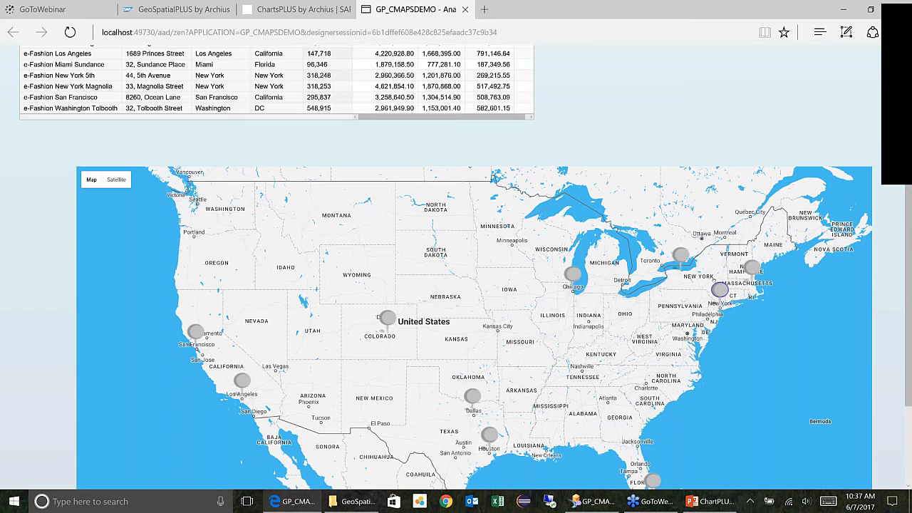
Step: Return to Design Studio and review the map component's event properties, including On Drill, with the Dataset 1 details collapsed
click(609, 504)
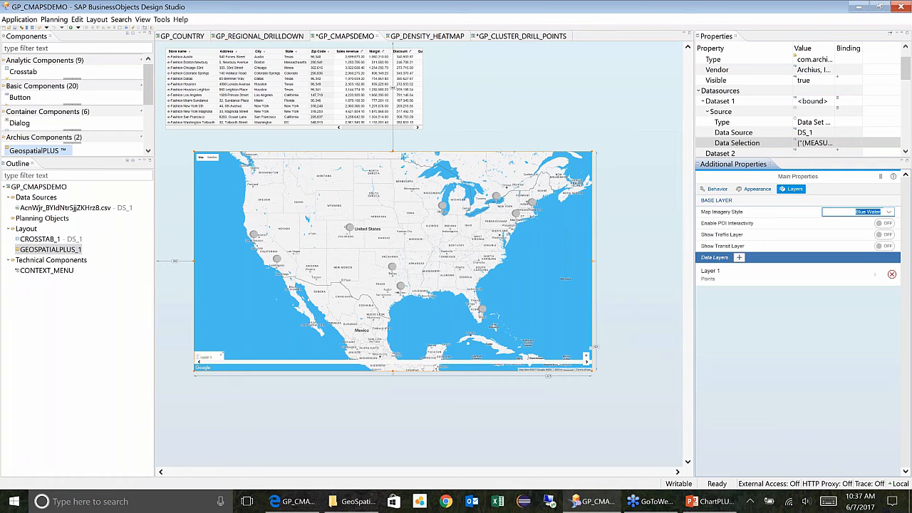
drag(798, 158, 799, 236)
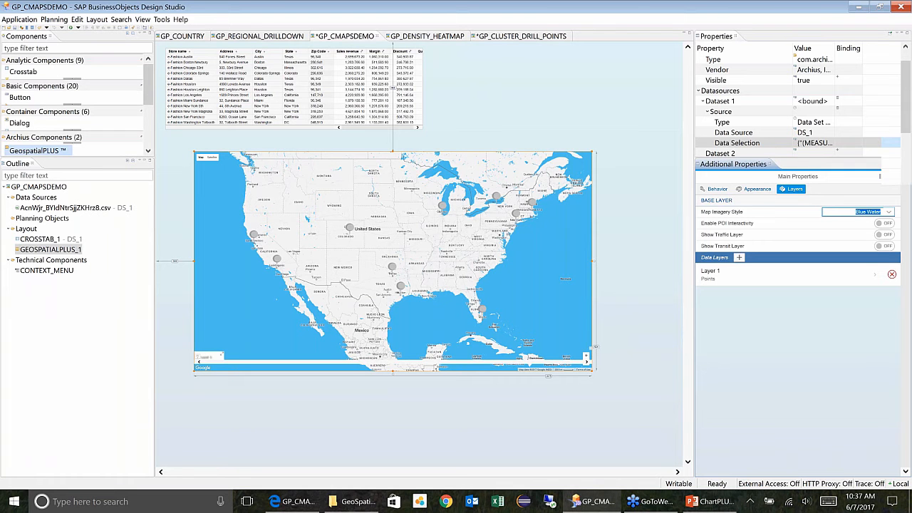
click(704, 101)
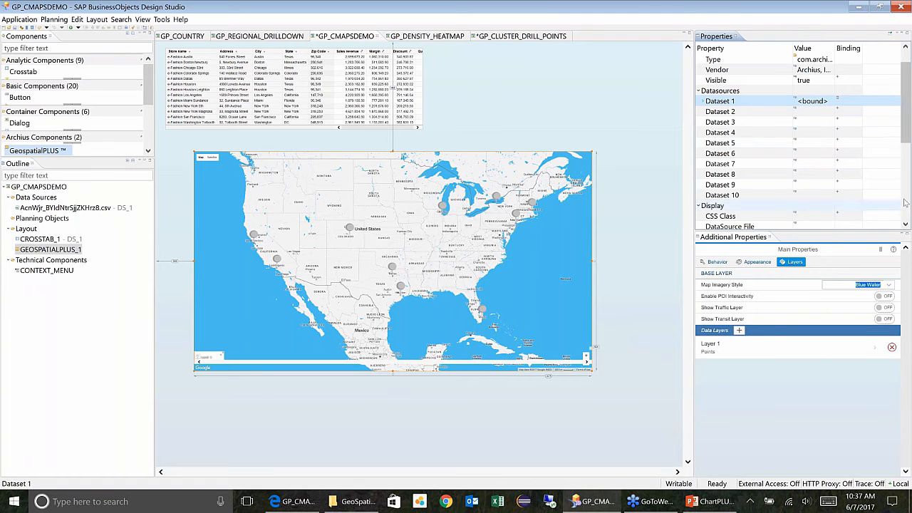
click(907, 205)
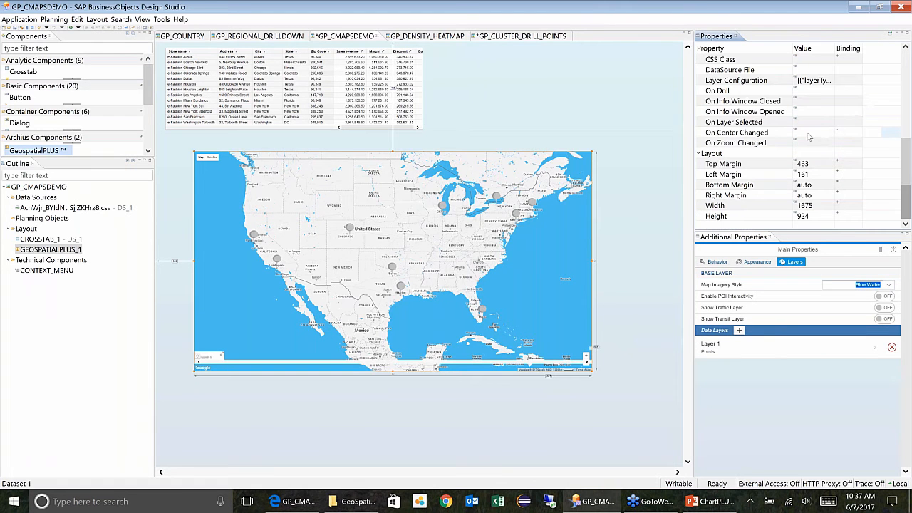
click(825, 93)
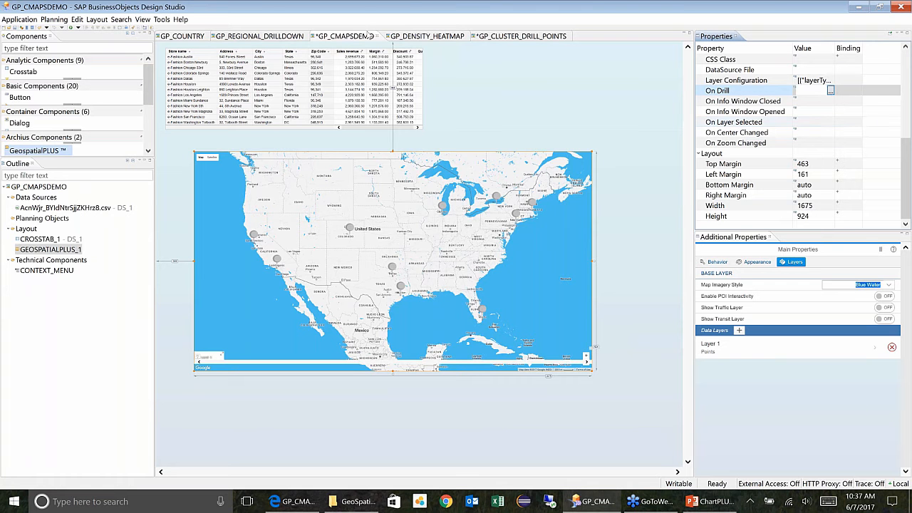
Step: Run the GP_REGIONAL_DRILLDOWN application and drill down through the Midwest region and Kansas to the city points
click(261, 38)
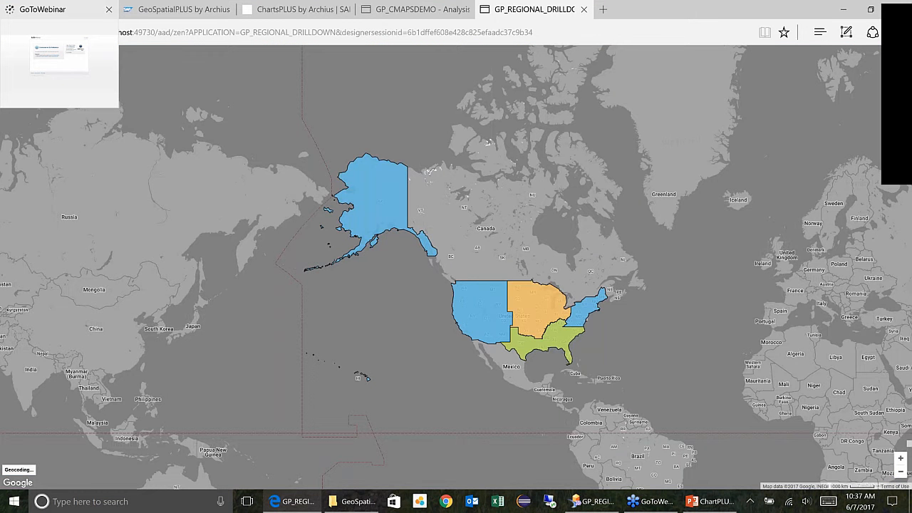
click(533, 306)
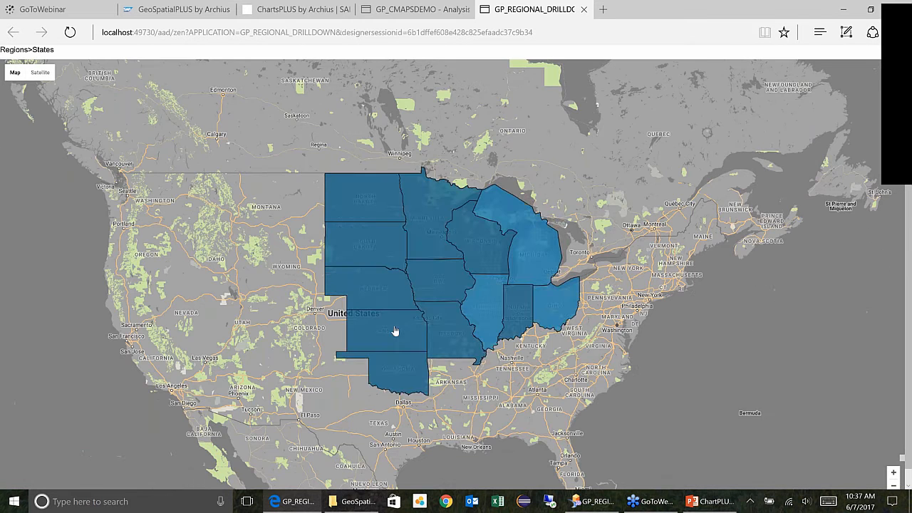
click(395, 331)
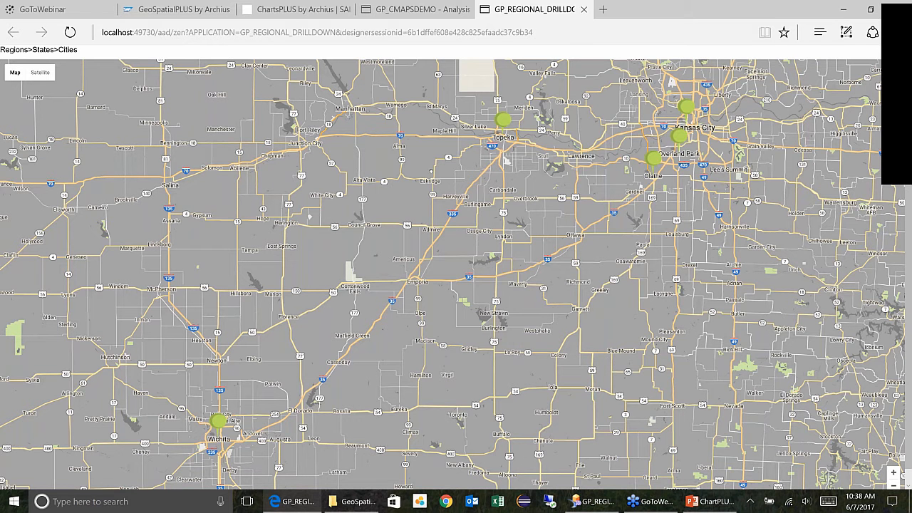
Step: Return to Design Studio, enlarge the space for the additional properties and view the GP_DENSITY_HEATMAP application
click(602, 500)
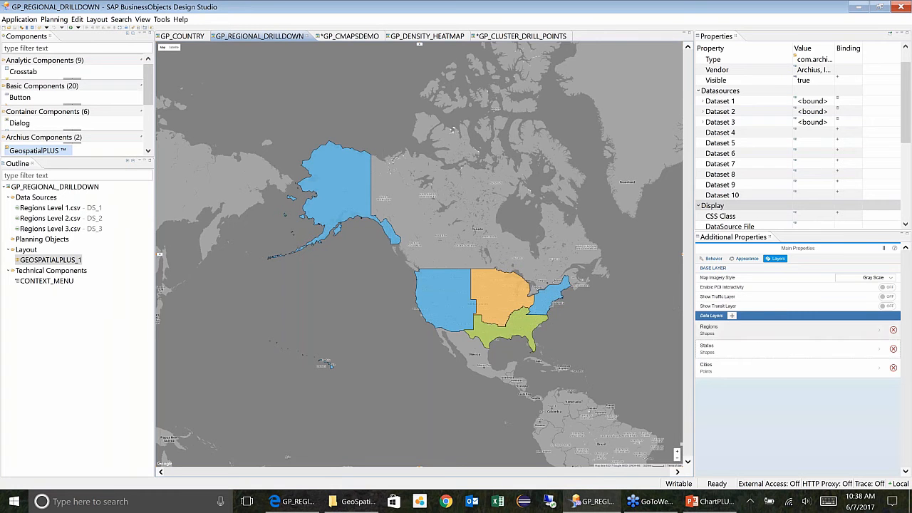
drag(794, 229, 795, 161)
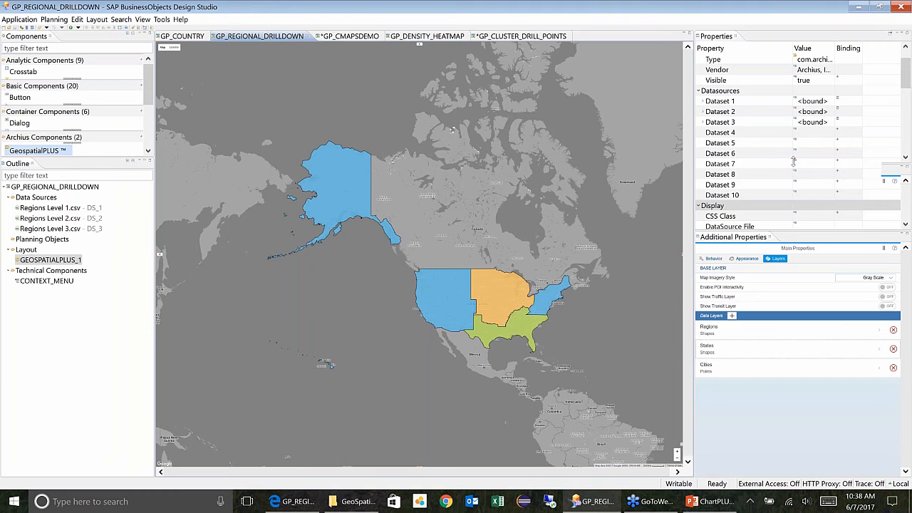
click(404, 40)
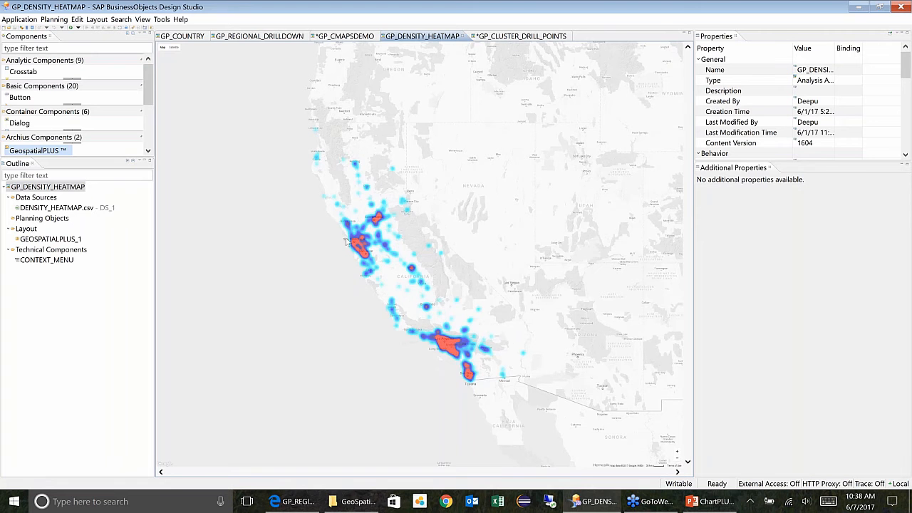
Step: Open the GP_CLUSTER_DRILL_POINTS application and run it locally in the browser
click(530, 39)
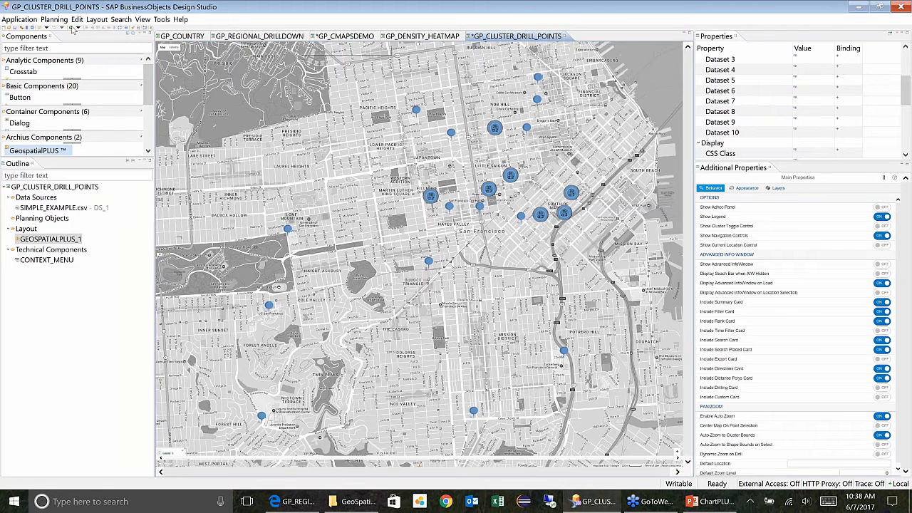
click(72, 29)
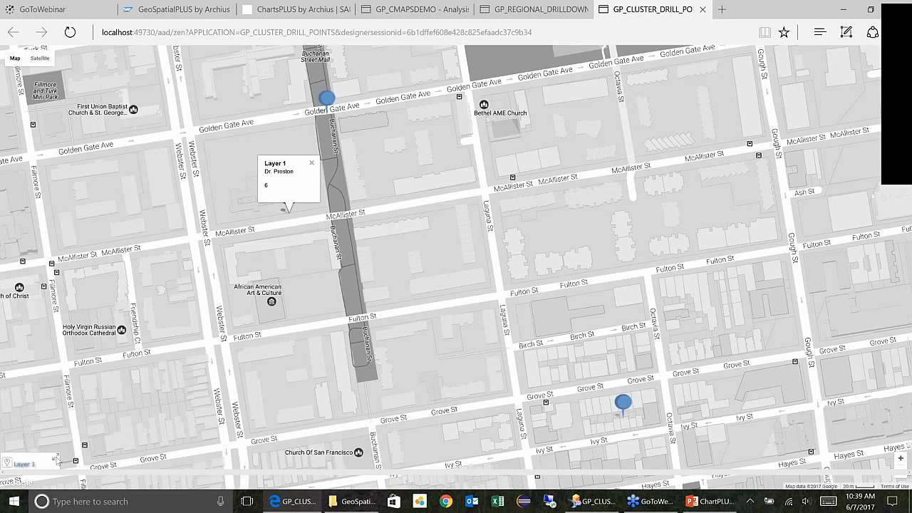
Step: View the selected point near McAllister St in Street View, and close both the view and the point's info window
click(56, 459)
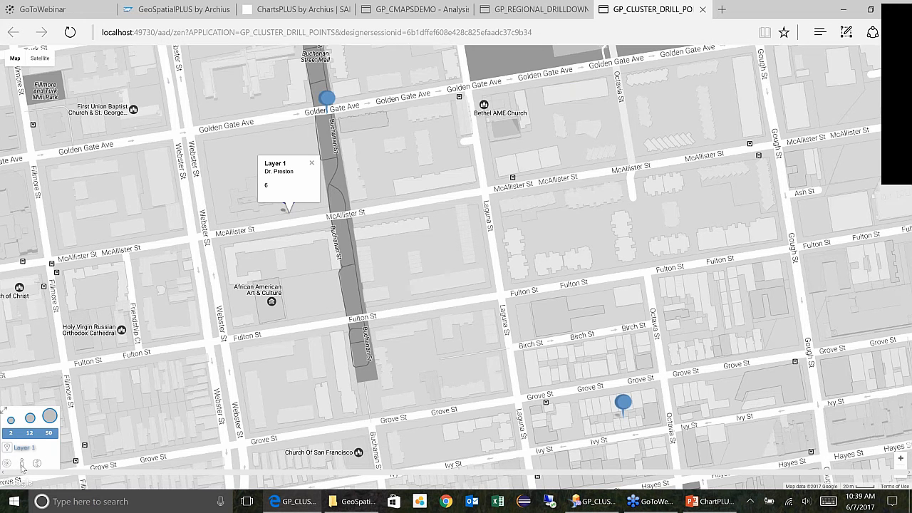
click(21, 464)
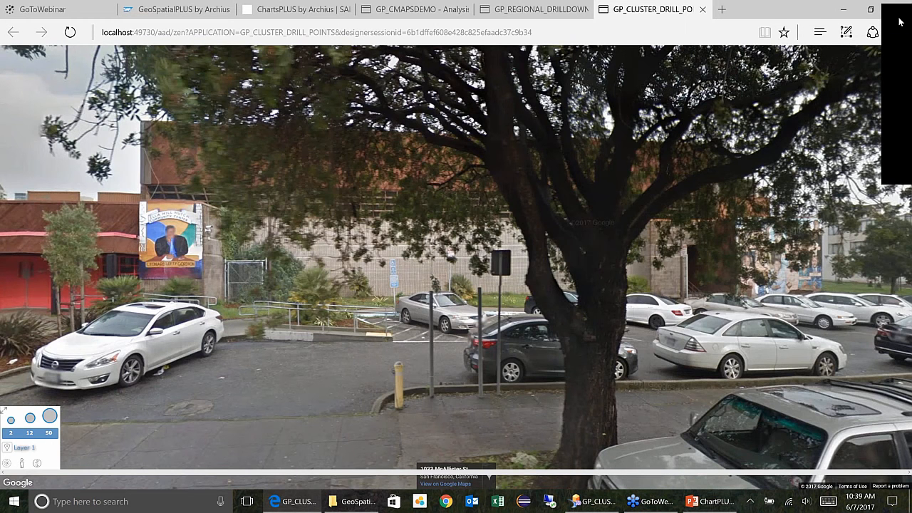
drag(901, 22, 901, 98)
click(899, 59)
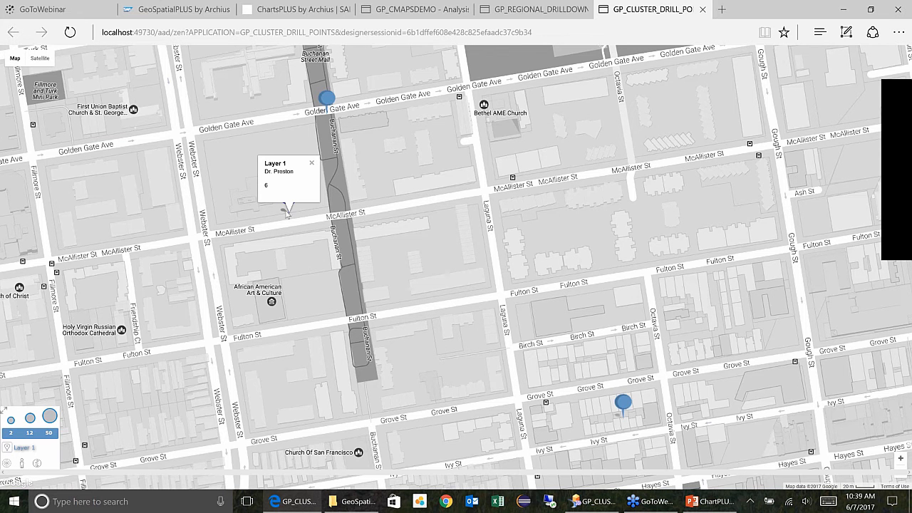
click(312, 163)
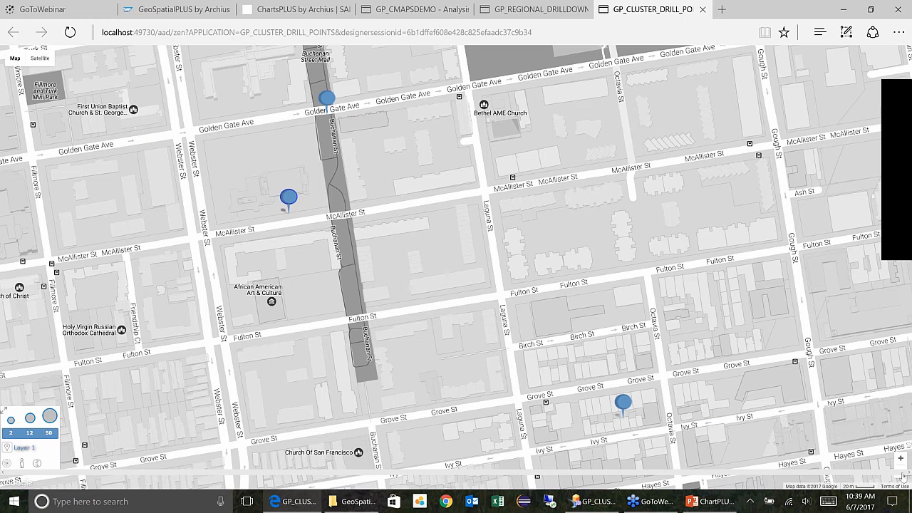
Step: Switch back to Design Studio and rearrange the workspace so Additional Properties sits above Properties
click(600, 492)
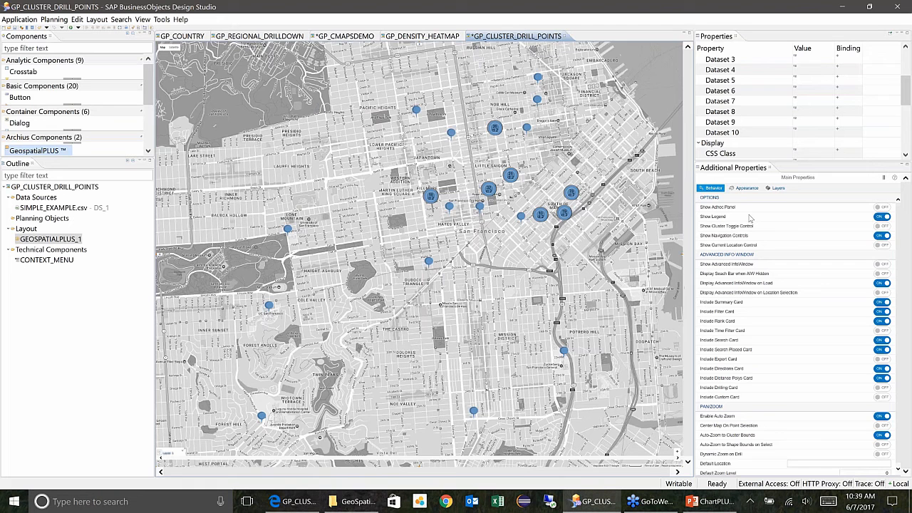
drag(734, 168, 793, 107)
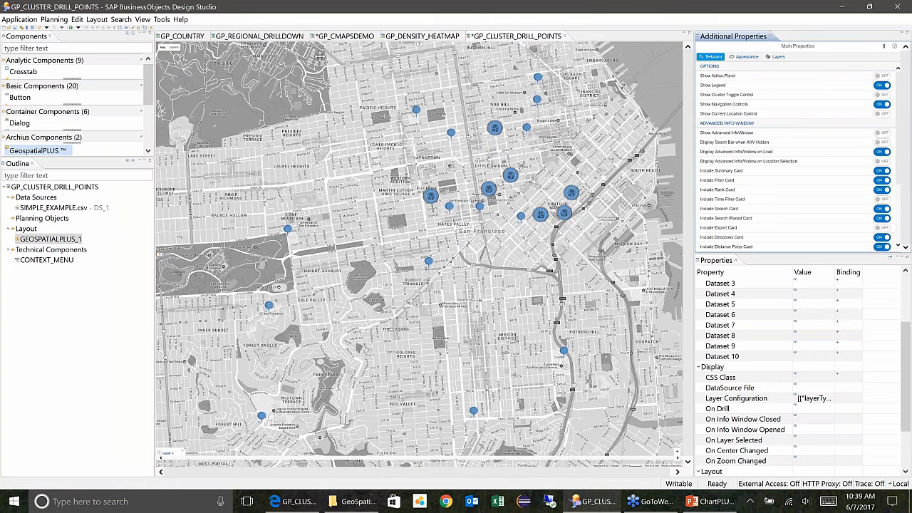
click(27, 229)
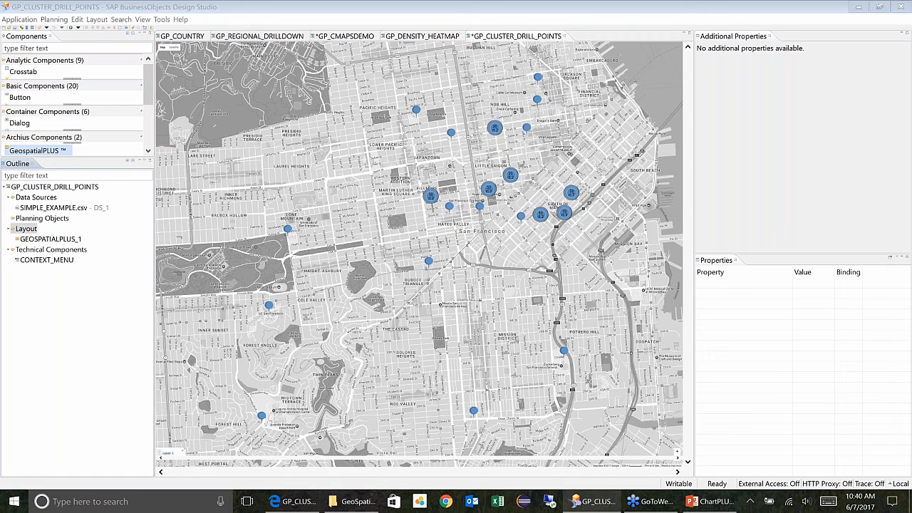
click(738, 99)
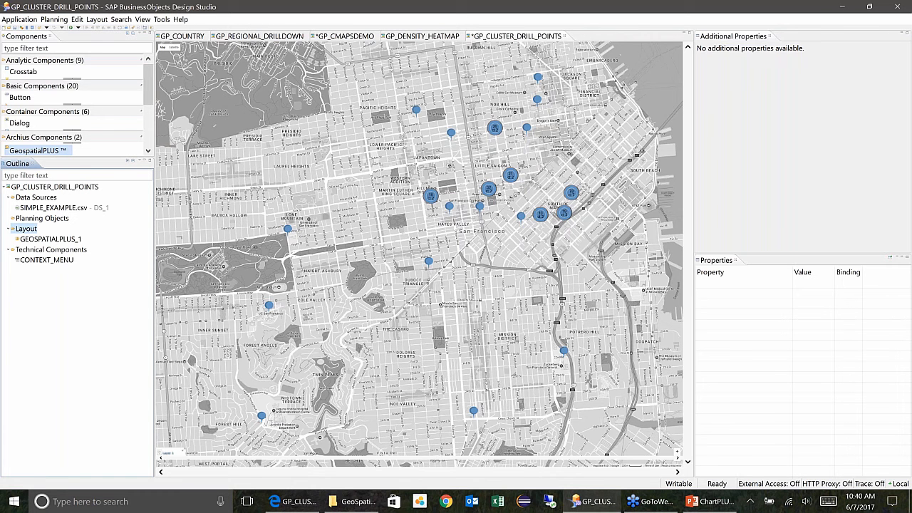